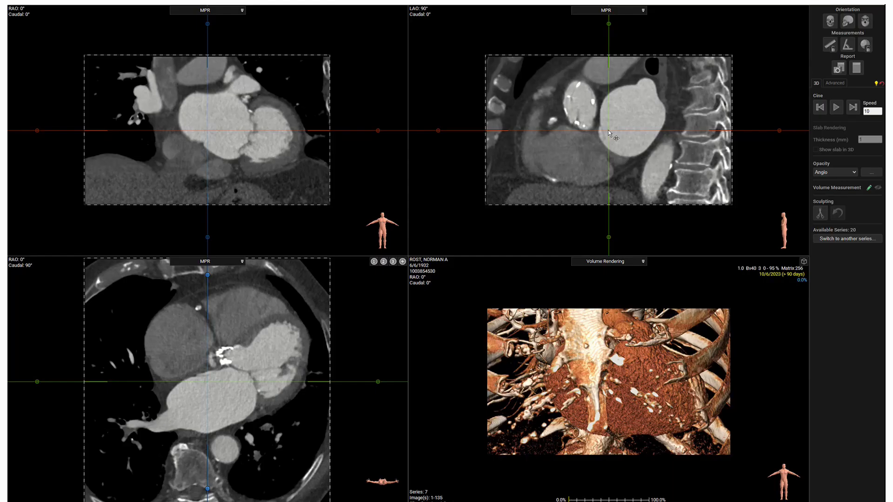
Center the MPR crosshairs on the aortic stent frame and tilt the short-axis plane perpendicular to the frame's long axis
left_click_drag(608, 131, 583, 109)
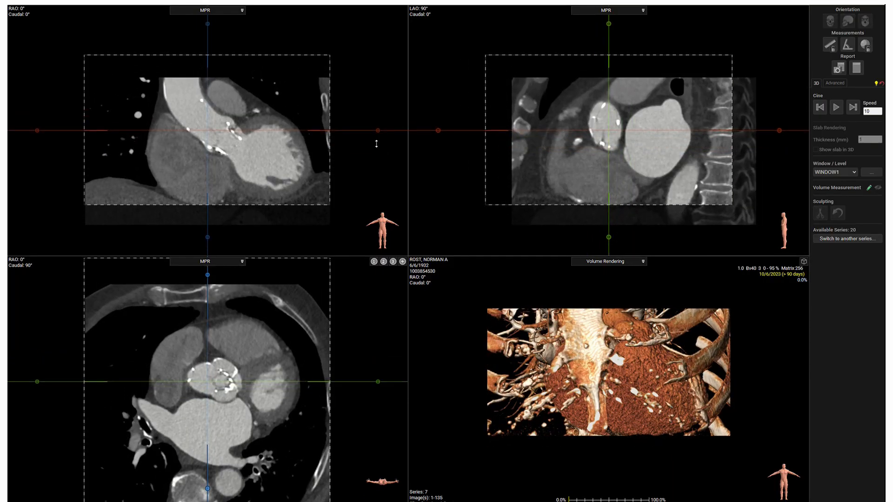
left_click_drag(377, 131, 282, 34)
left_click_drag(212, 122, 221, 129)
right_click_drag(336, 195, 331, 173)
Show the stent's long-axis view as a 40 mm MIP slab with window/level 2994/878
left_click(602, 11)
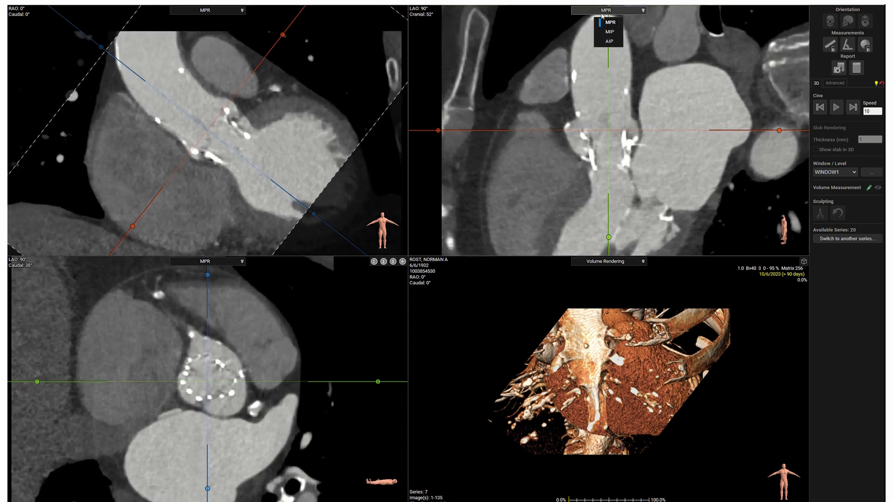
left_click(609, 32)
left_click_drag(279, 173, 296, 151)
left_click_drag(514, 171, 648, 147)
left_click(834, 172)
left_click(827, 213)
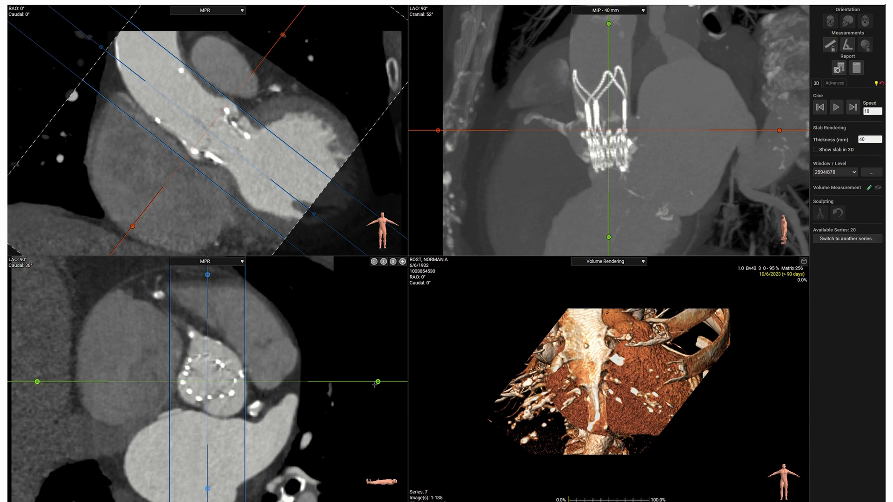
Go through the cardiac phases one at a time and settle on the 75% phase
left_click(852, 108)
left_click(852, 108)
left_click(852, 108)
left_click(852, 108)
left_click(852, 108)
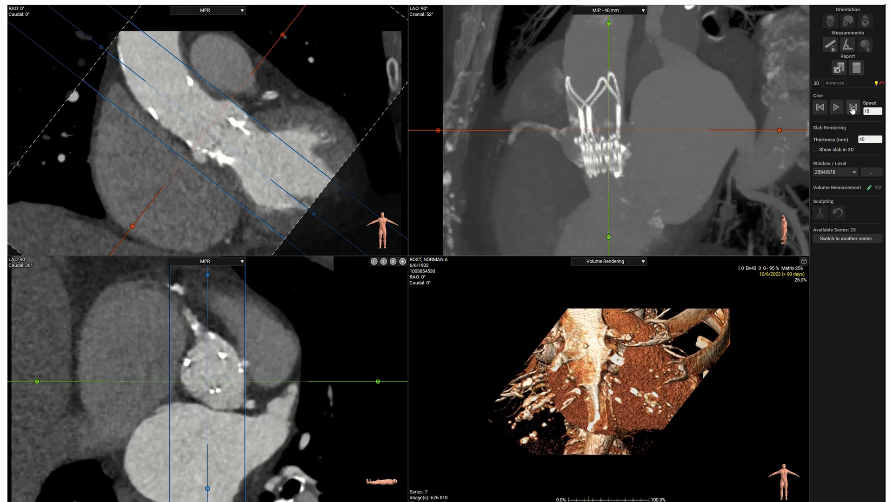
left_click(852, 108)
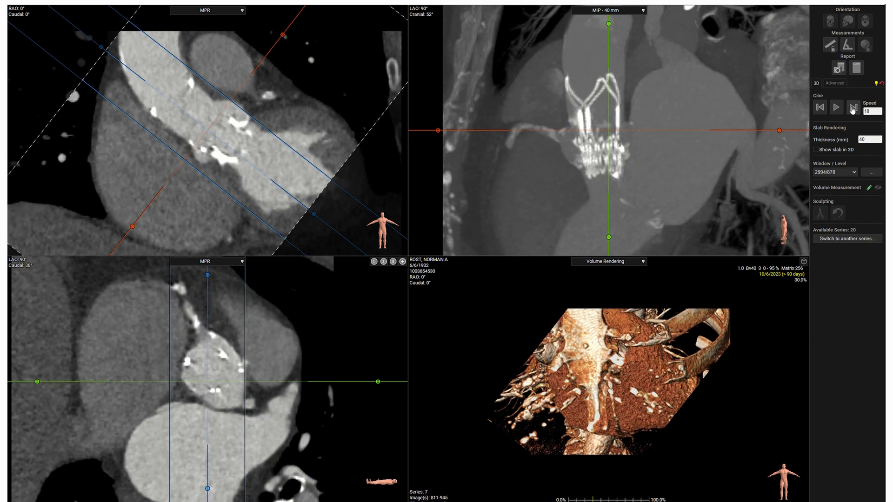
left_click(852, 108)
left_click(852, 108)
left_click(852, 108)
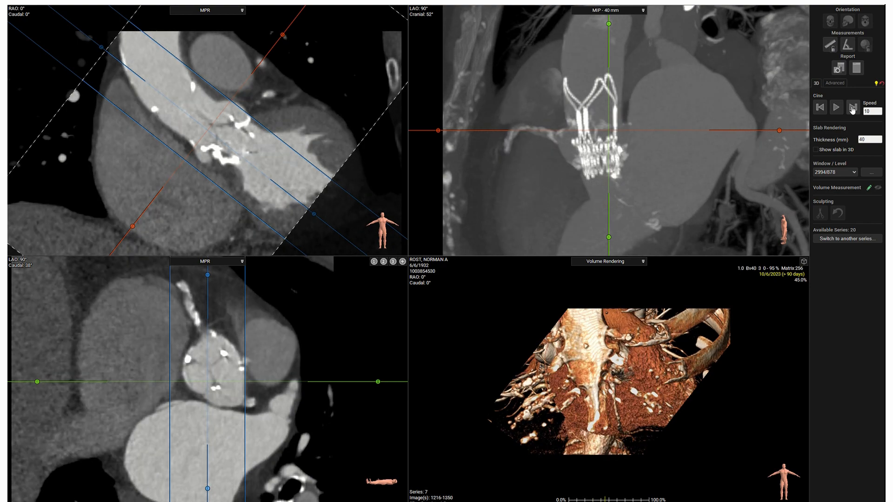
left_click(853, 107)
left_click(853, 108)
left_click(852, 108)
left_click(852, 108)
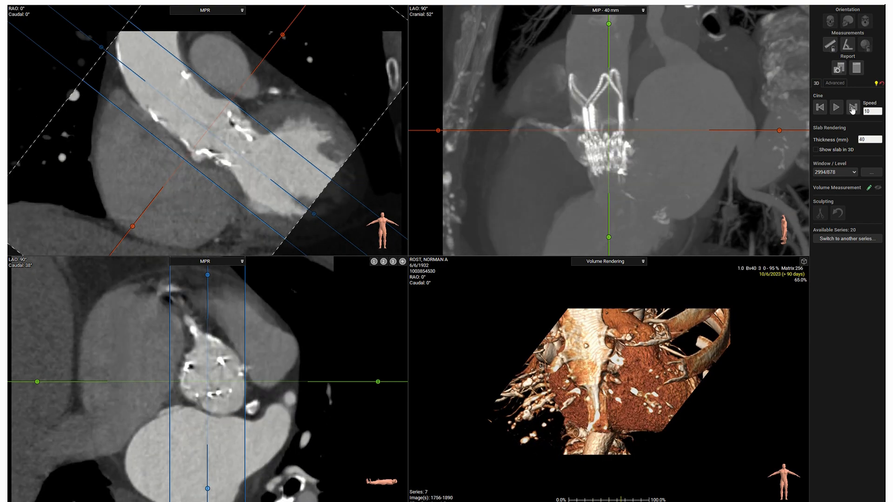
left_click(852, 108)
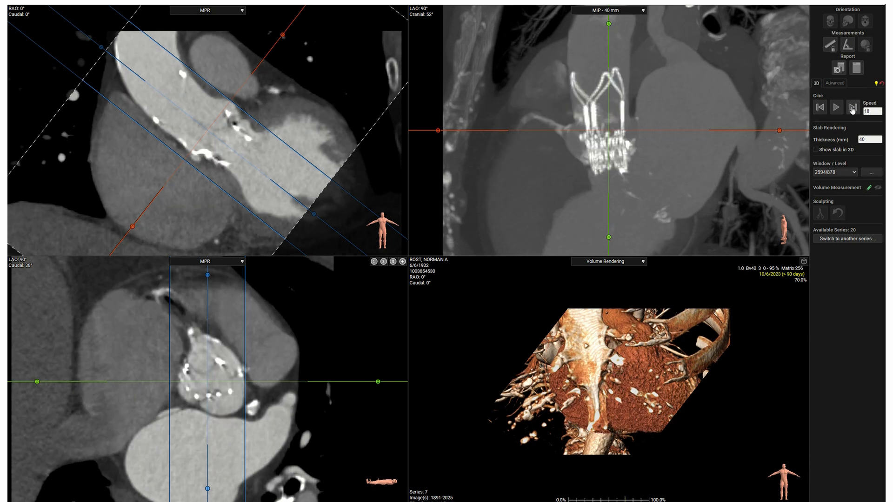
left_click(852, 107)
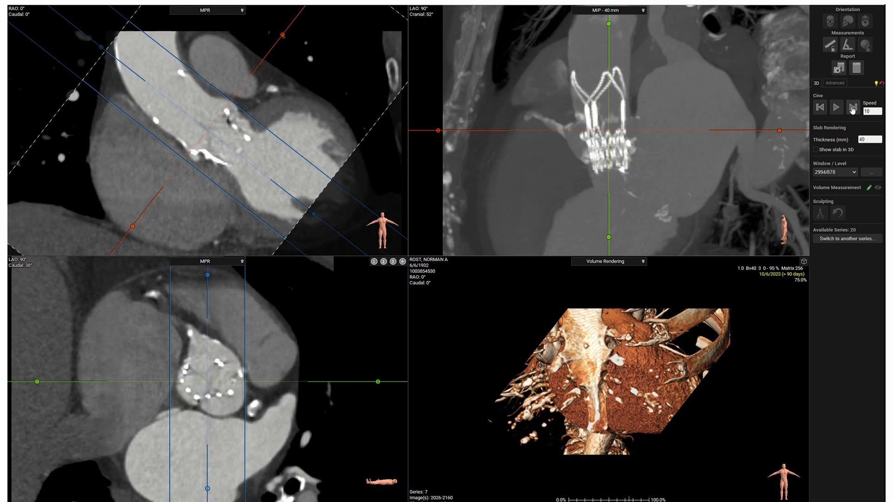
left_click(852, 107)
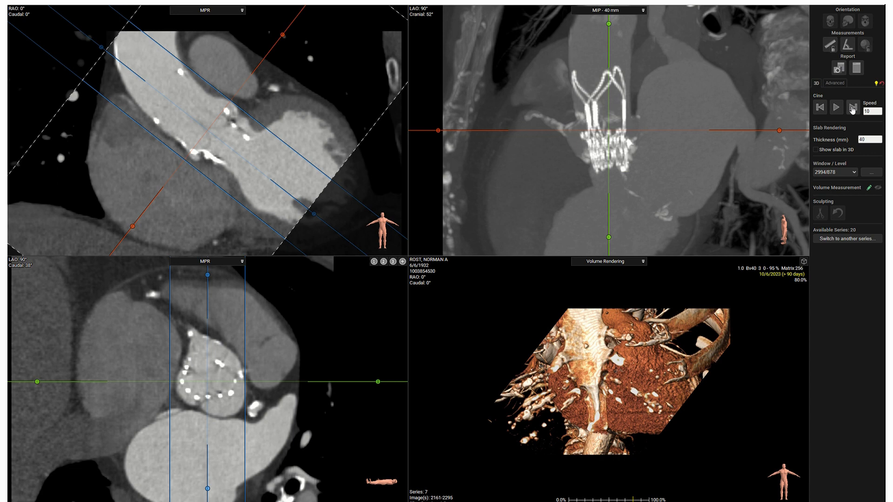
left_click(820, 107)
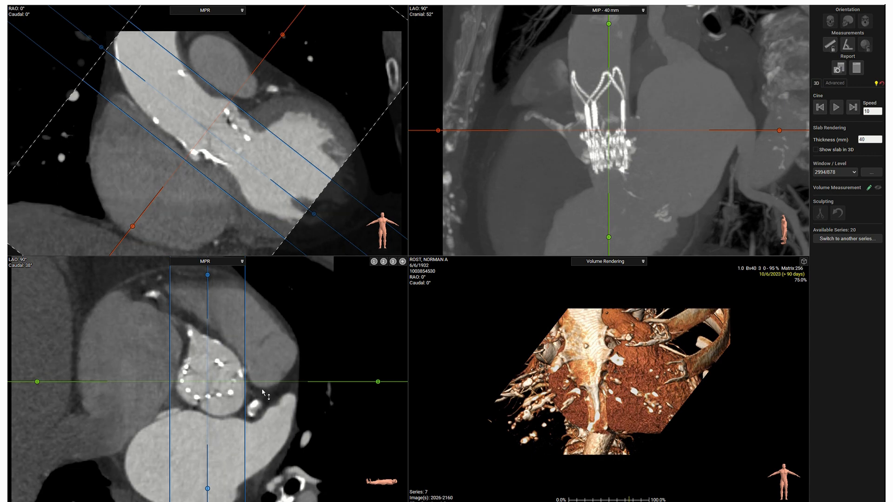
Rotate the MIP plane around the recentered stent frame, fine-tune its alignment and set the window/level to 3364/980
left_click_drag(210, 382, 206, 378)
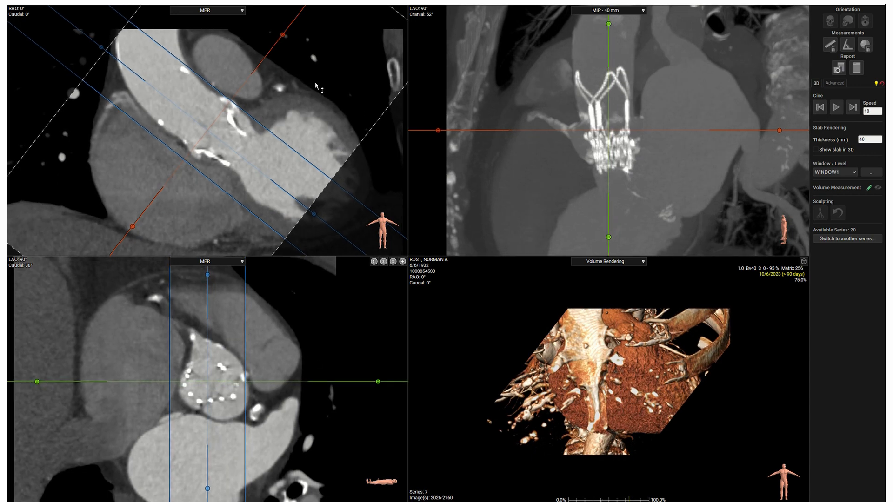
left_click_drag(377, 382, 236, 243)
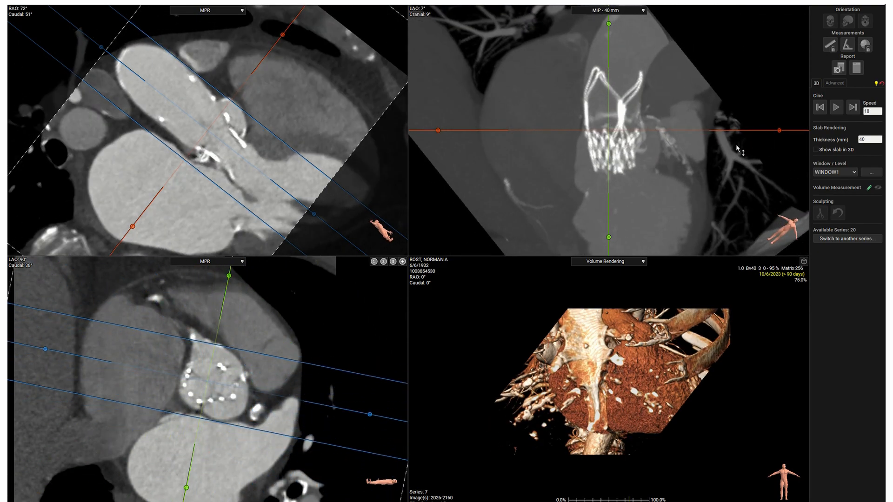
left_click_drag(278, 34, 284, 36)
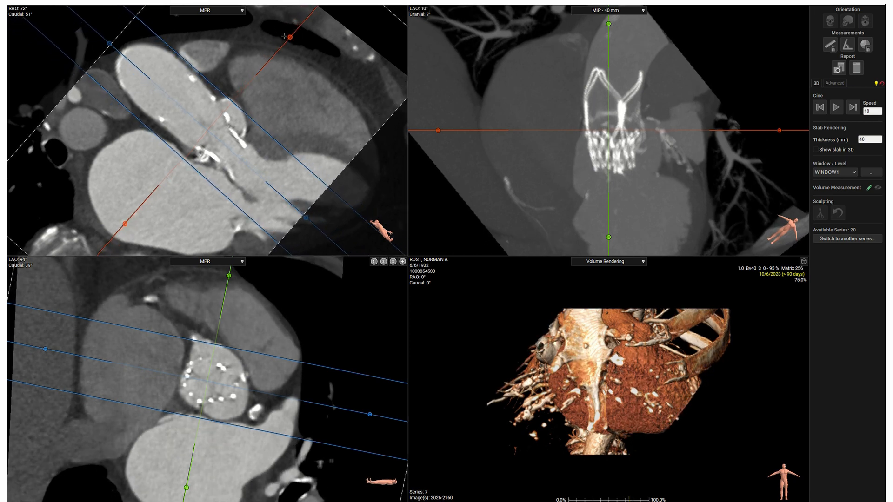
right_click_drag(604, 205, 669, 187)
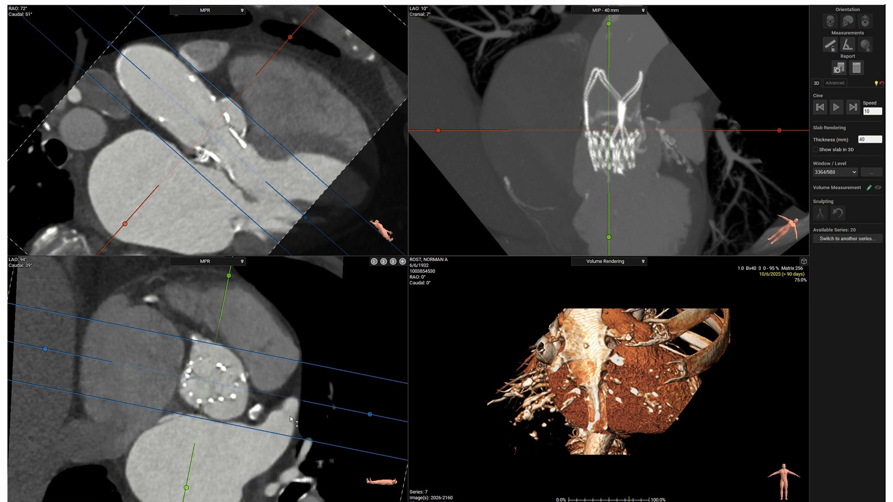
left_click_drag(270, 417, 272, 403)
left_click_drag(303, 477, 307, 467)
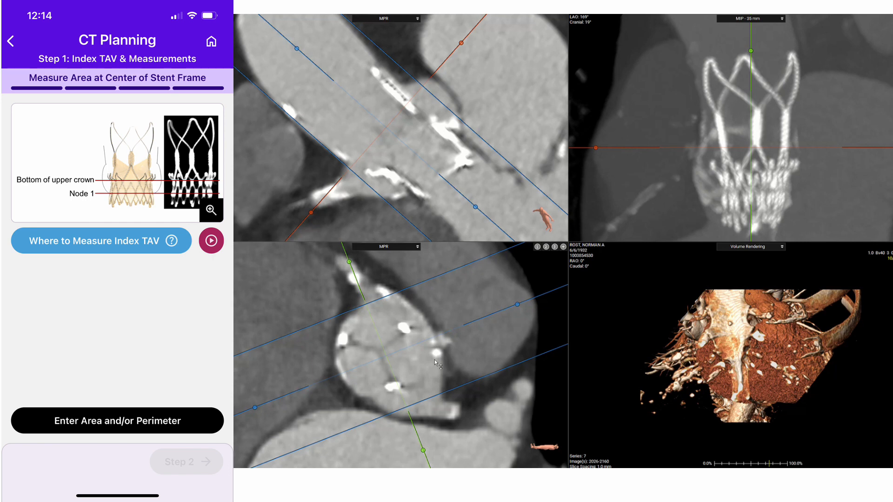
Position the short-axis plane at the bottom of the stent frame's upper crown, checking it against the MIP view
scroll(434, 360, "down", 5)
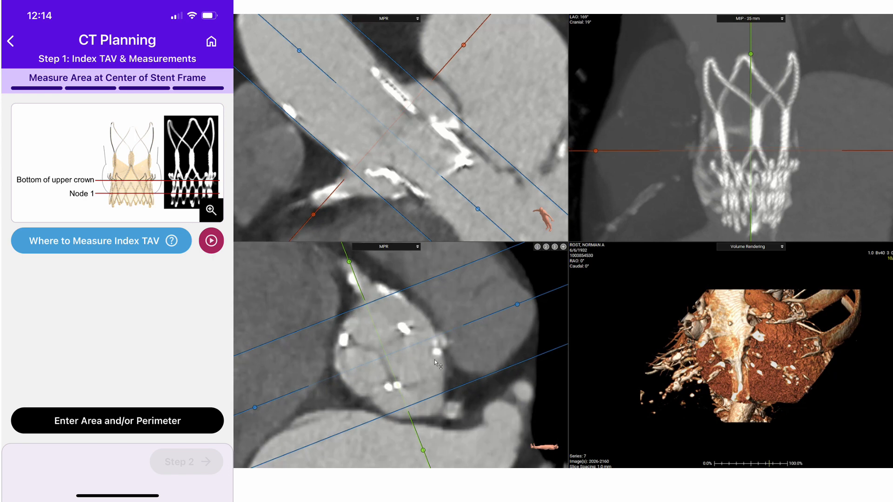
scroll(434, 359, "down", 5)
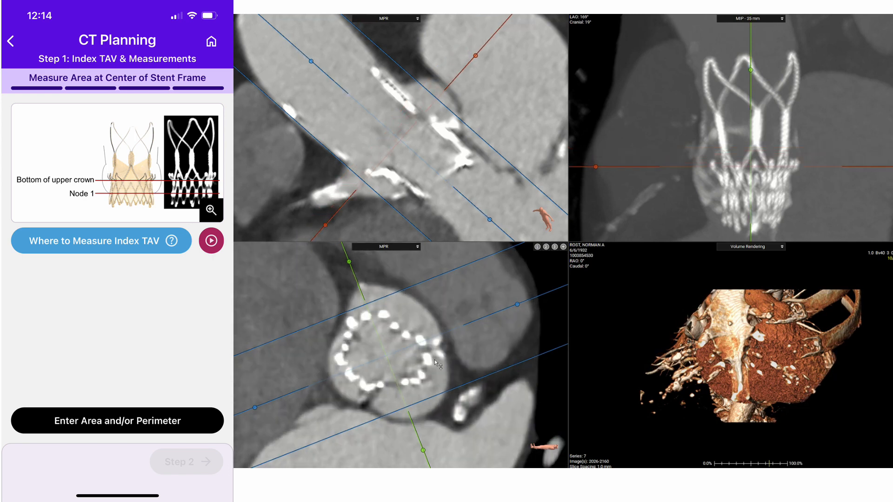
scroll(434, 359, "down", 1)
scroll(434, 359, "down", 2)
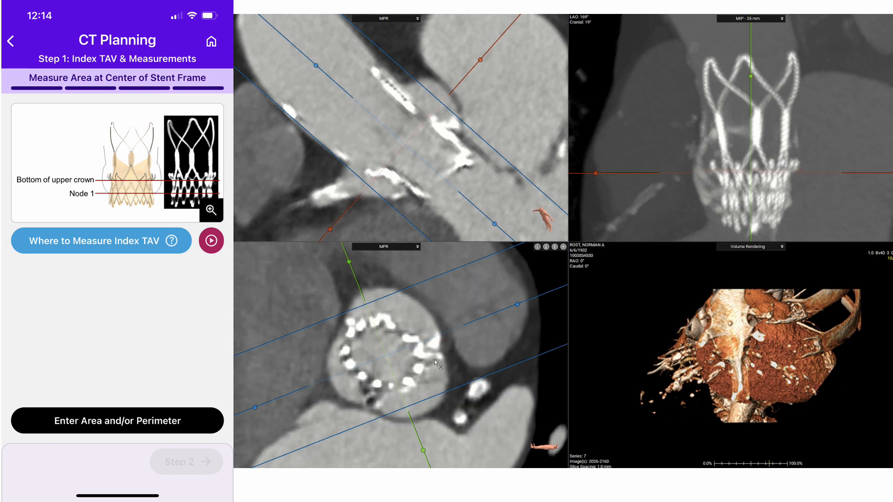
scroll(434, 359, "down", 1)
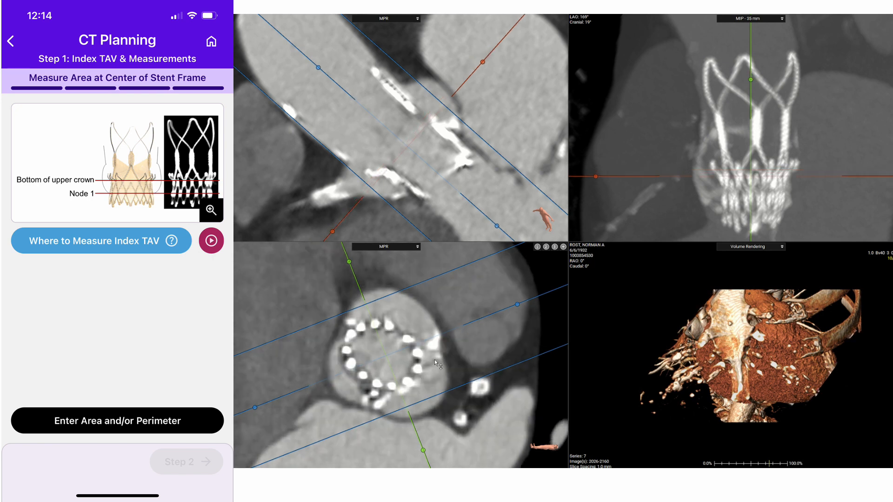
scroll(434, 359, "down", 1)
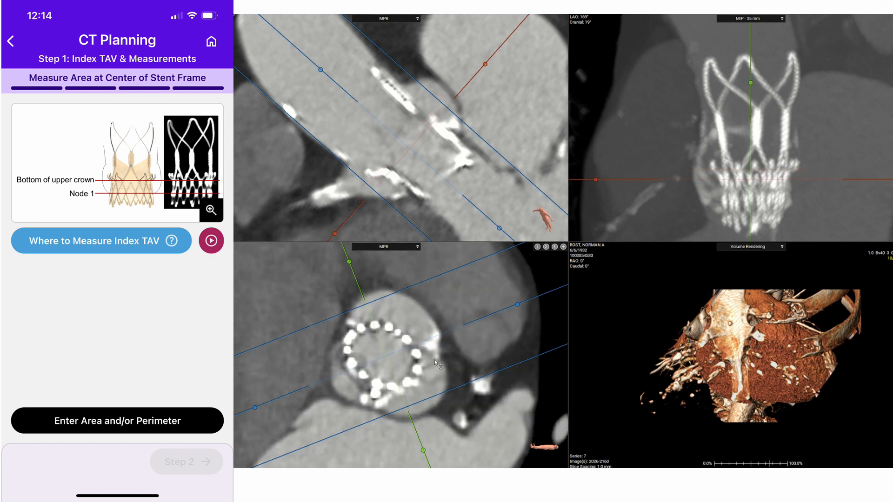
scroll(434, 359, "down", 1)
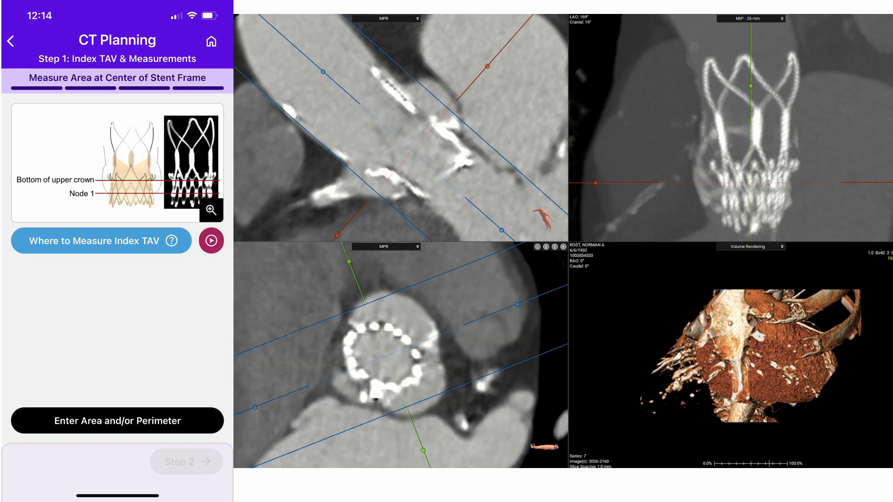
scroll(527, 355, "down", 1)
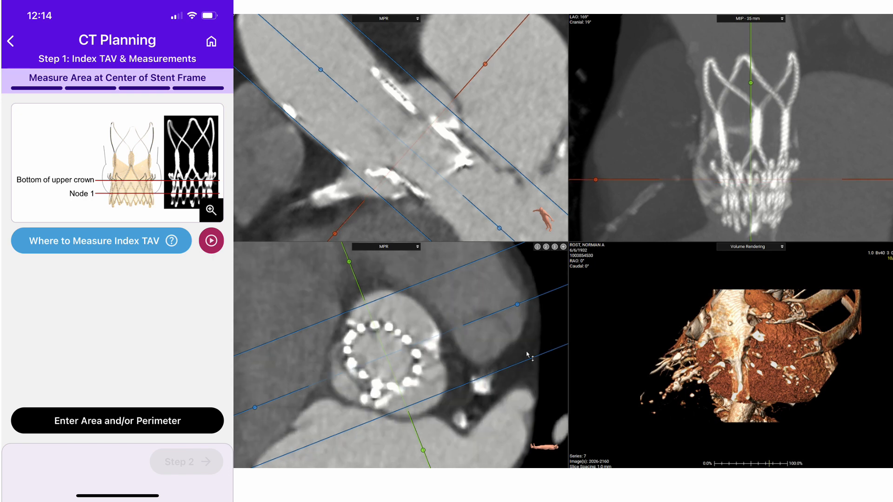
scroll(527, 355, "down", 1)
scroll(527, 355, "down", 1)
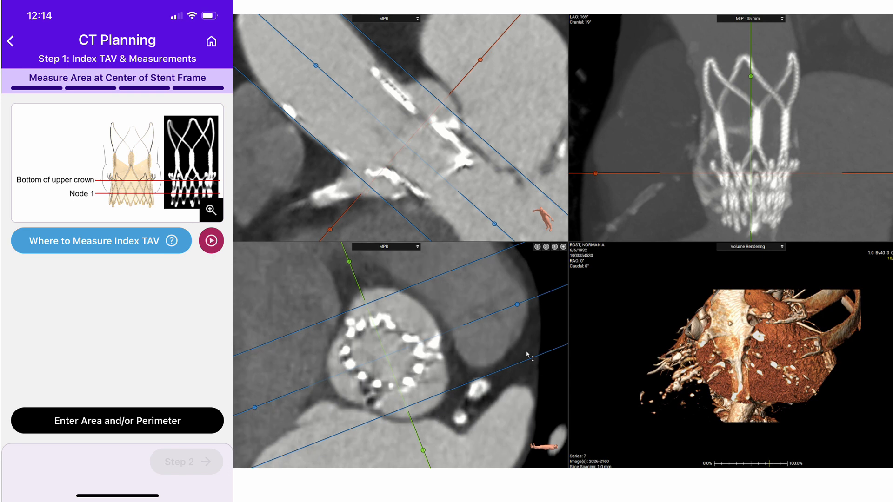
scroll(527, 354, "down", 1)
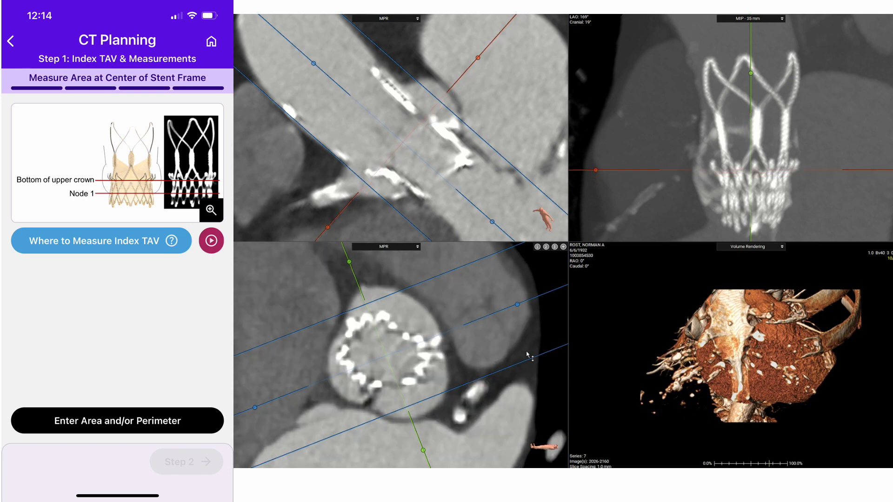
scroll(528, 355, "up", 1)
scroll(527, 355, "up", 1)
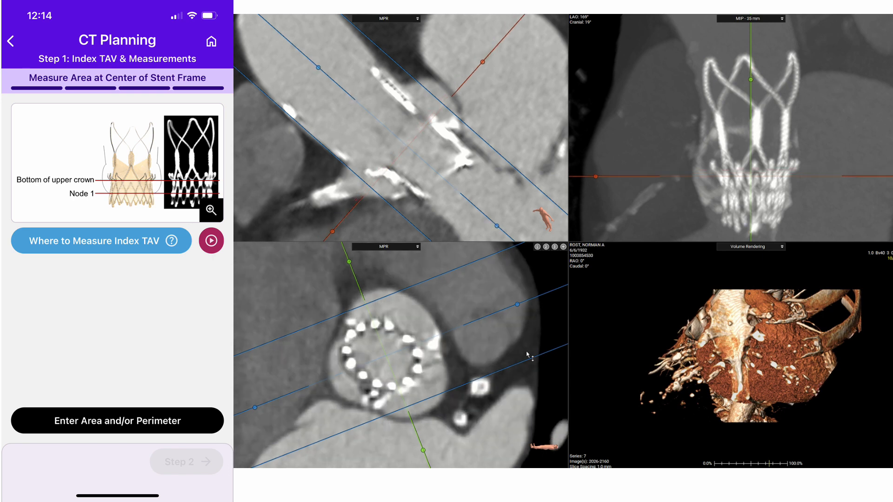
scroll(527, 355, "up", 1)
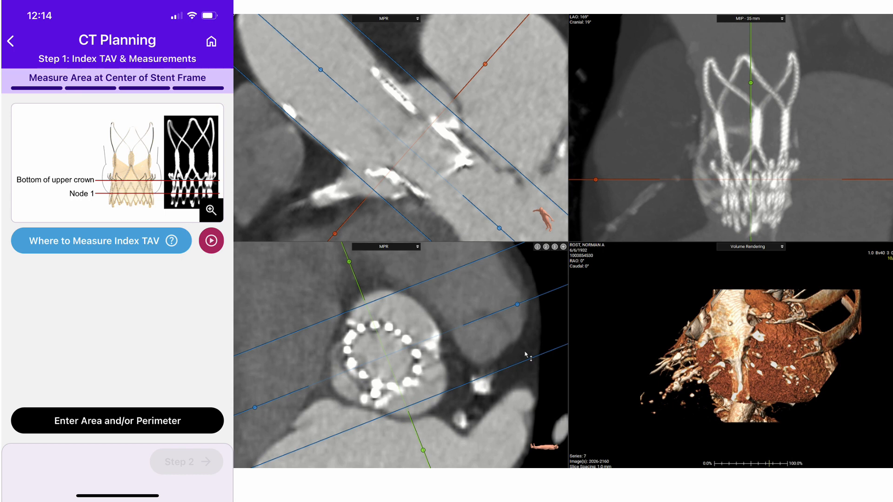
Enlarge the short-axis view, darken it until only the struts show, and measure the frame with a polygon through the strut centers
double_click(522, 355)
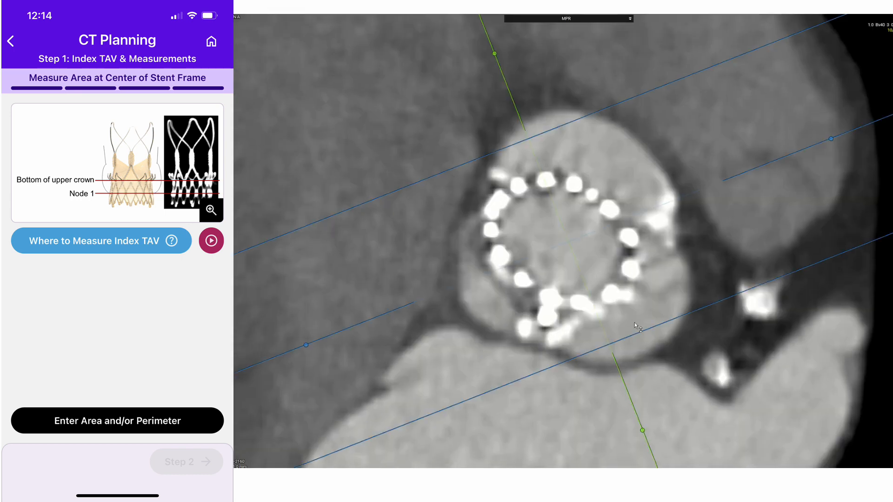
left_click_drag(603, 291, 630, 230)
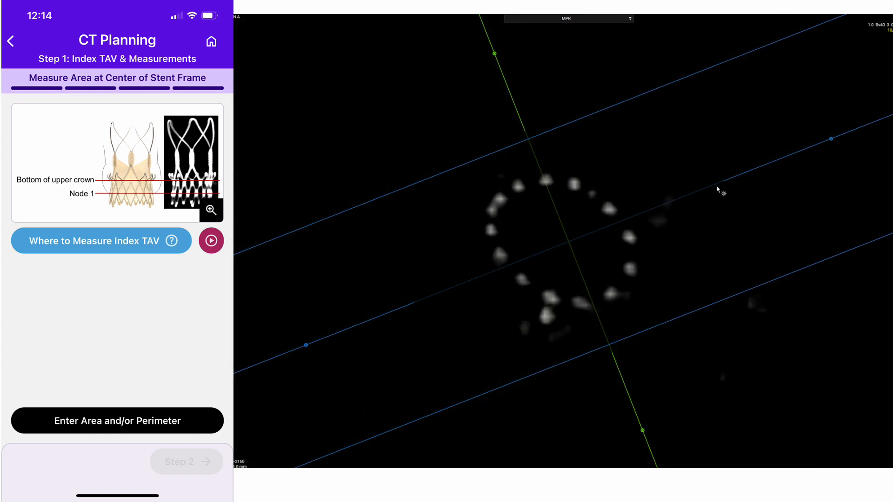
right_click(502, 223)
mouse_move(540, 249)
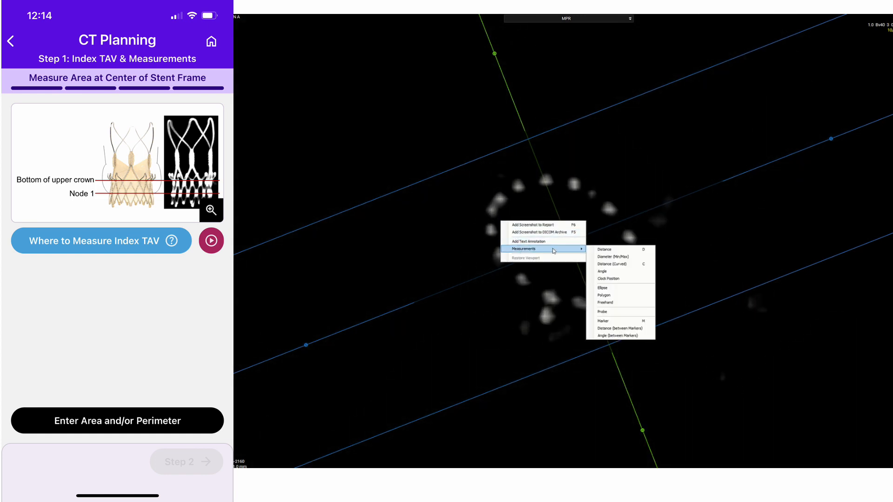
left_click(604, 295)
left_click(546, 181)
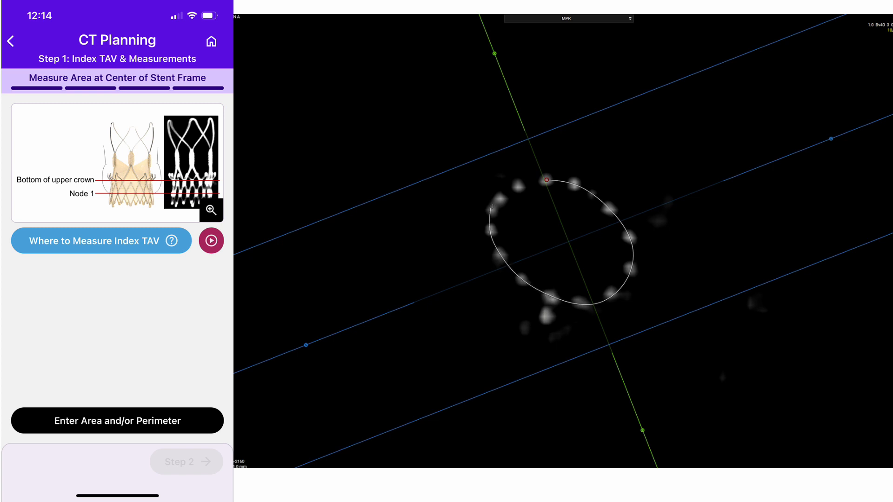
left_click(518, 187)
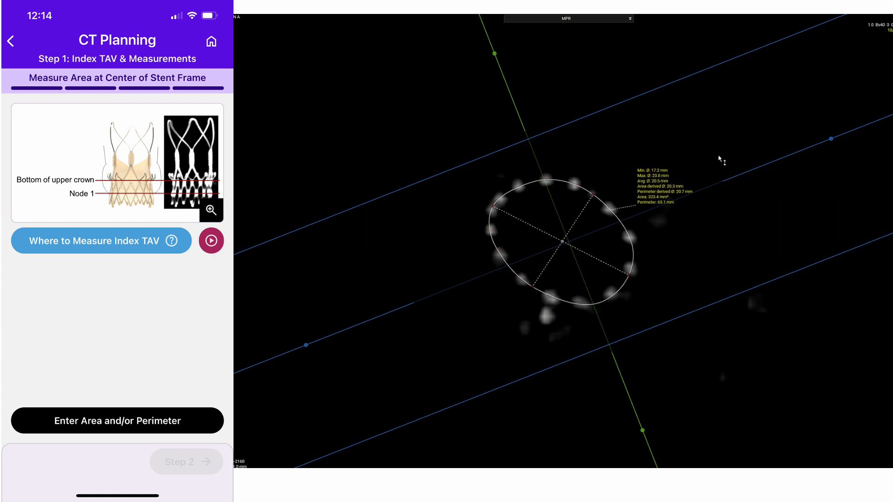
Add a screenshot of the polygon measurement to the report with its values below the image, and restore the four-view layout
right_click(701, 155)
left_click(711, 161)
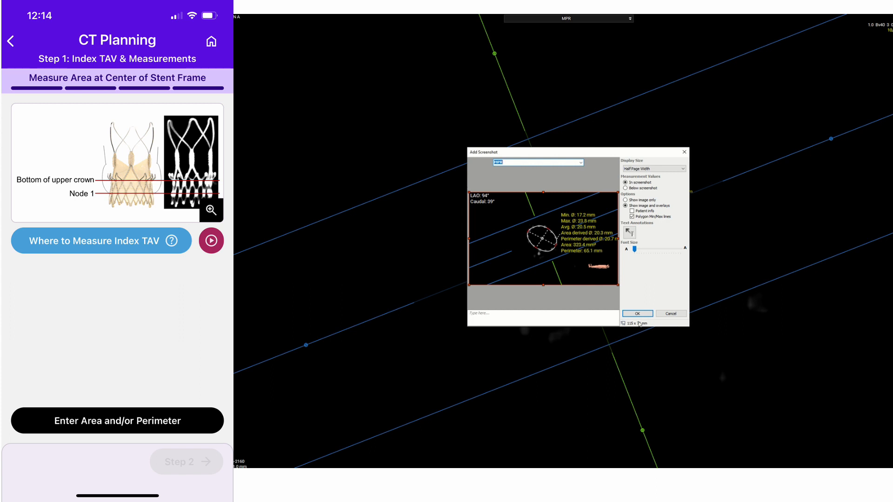
left_click(632, 189)
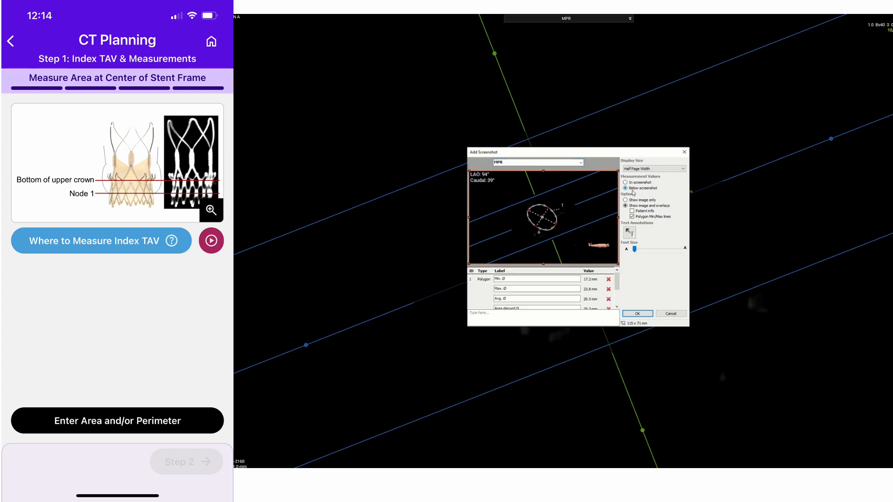
left_click(637, 314)
double_click(701, 221)
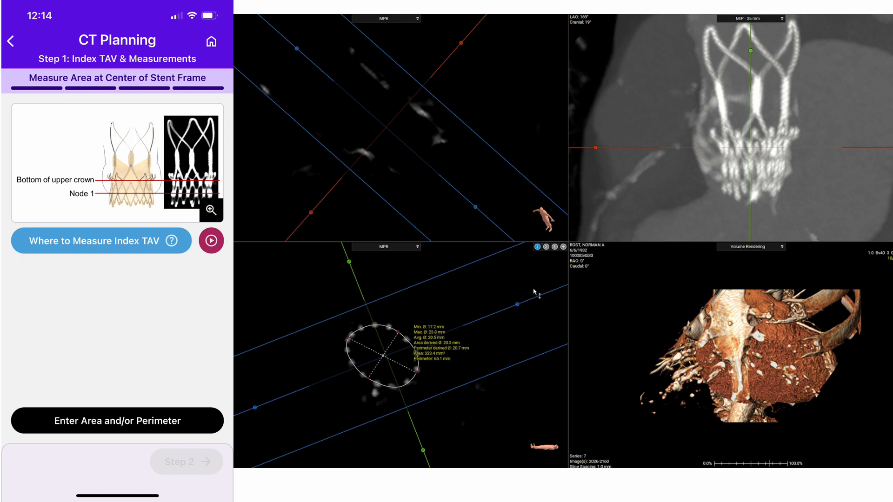
Position the short-axis plane at Node 1, rotate the long-axis planes around the stent frame and enlarge the short-axis view
scroll(512, 331, "down", 10)
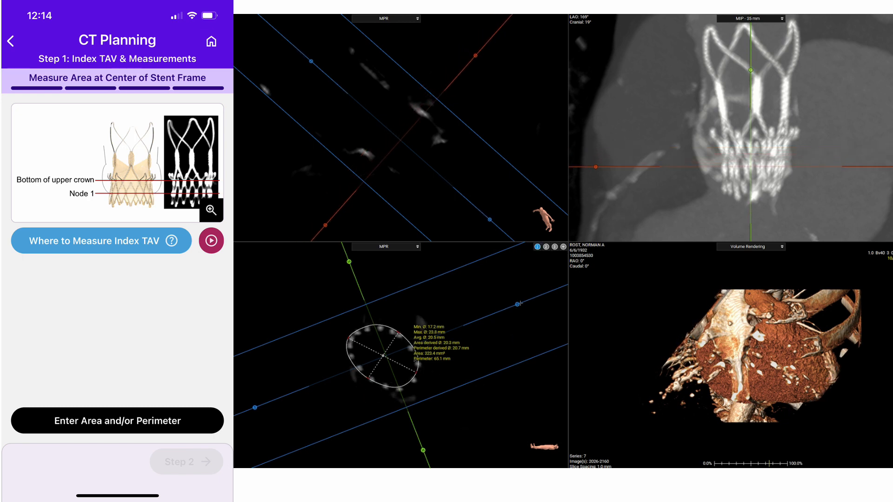
left_click_drag(517, 304, 465, 458)
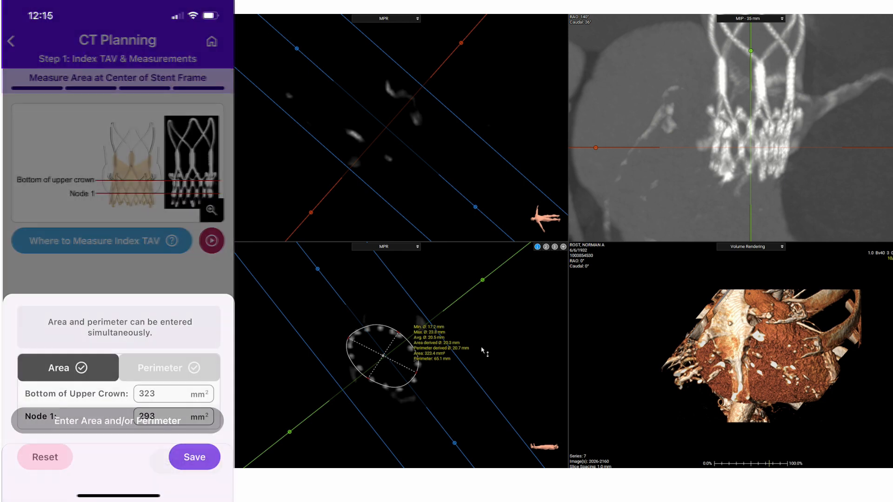
double_click(521, 305)
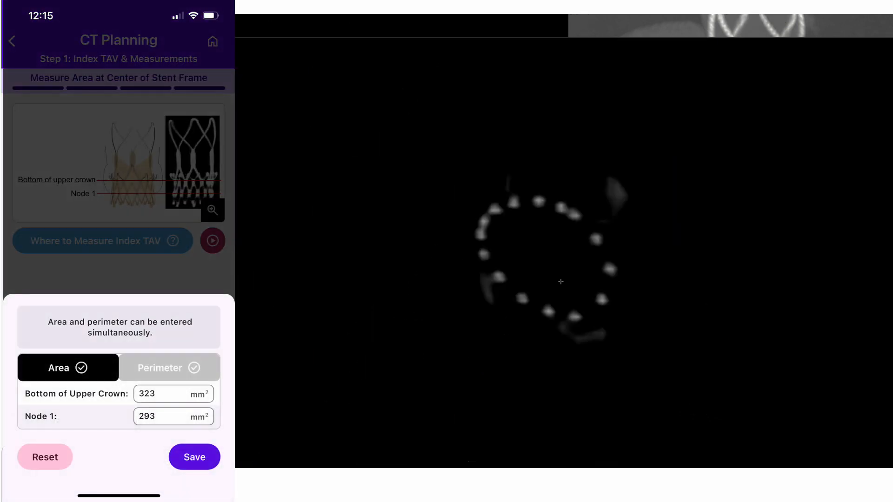
Adjust the existing polygon's outline to follow the stent struts at Node 1
left_click_drag(563, 243, 571, 245)
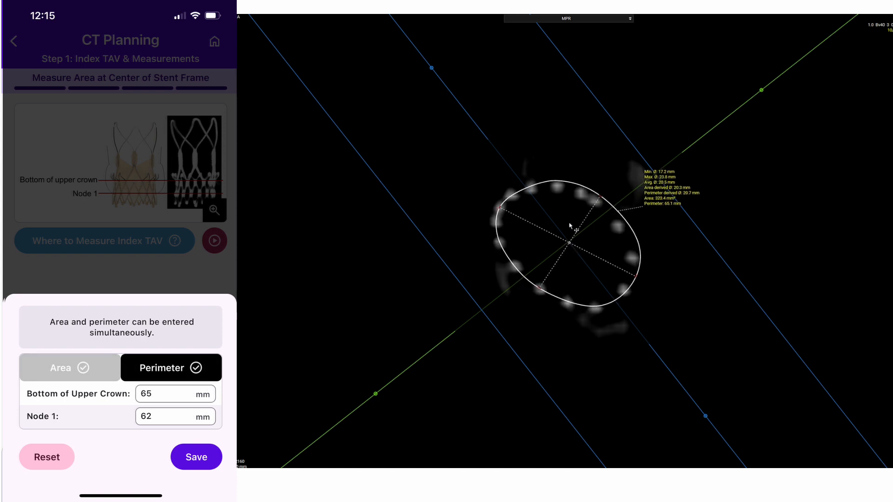
left_click_drag(551, 181, 615, 218)
left_click_drag(639, 251, 628, 249)
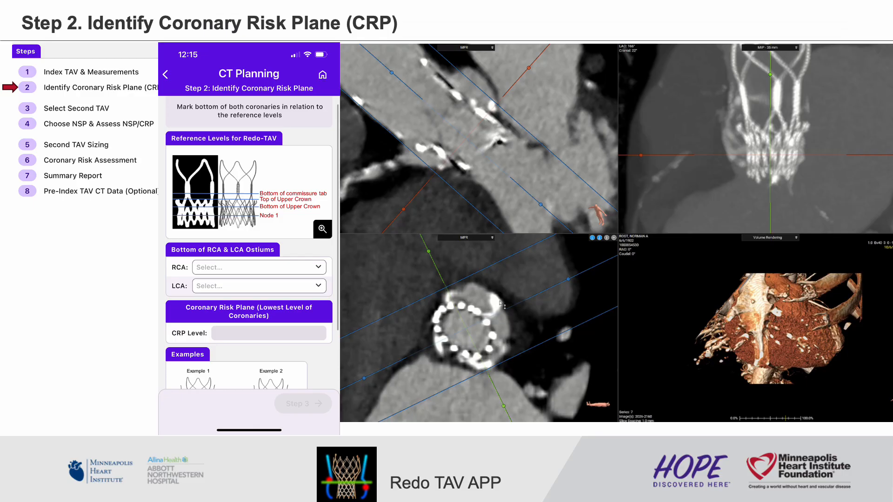